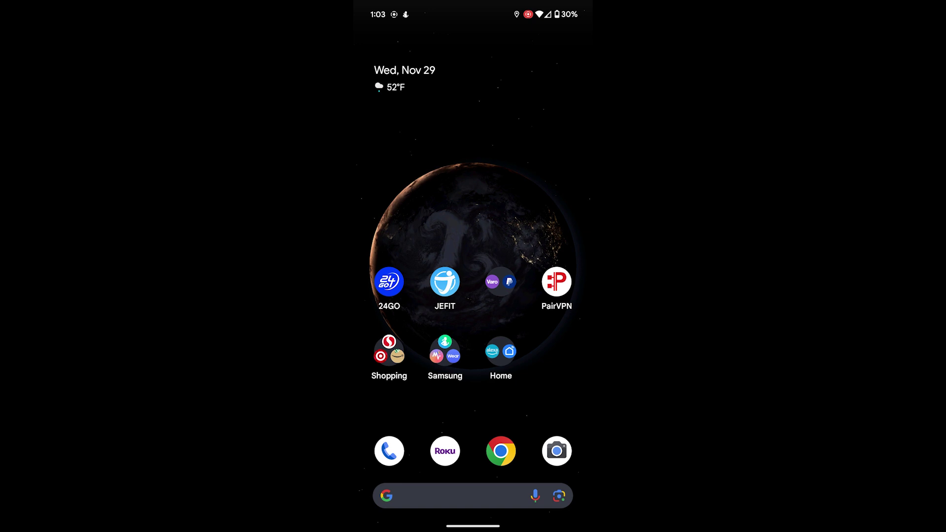
# Switch on the phone's HicSvntDracones2 Wi-Fi hotspot under Hotspot & tethering and view its details
pyautogui.moveTo(486, 14); pyautogui.dragTo(503, 336)
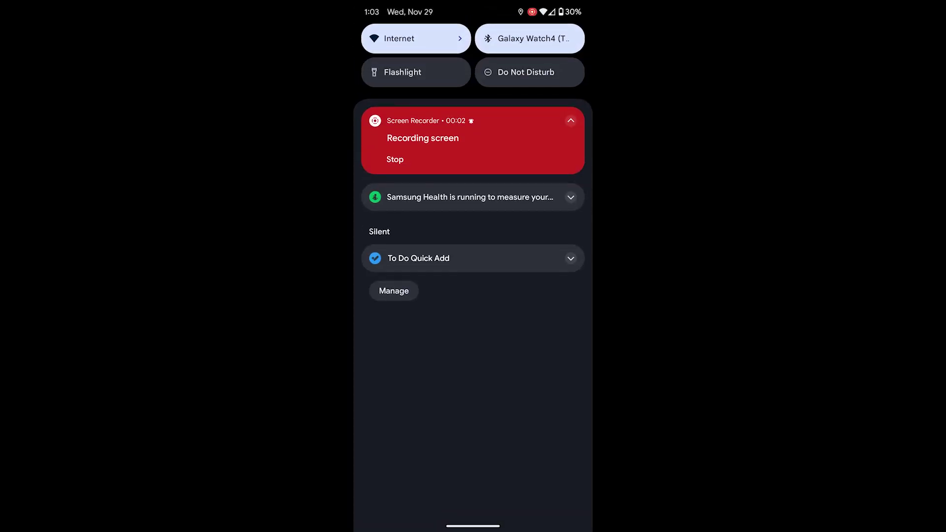
pyautogui.moveTo(506, 152); pyautogui.dragTo(478, 355)
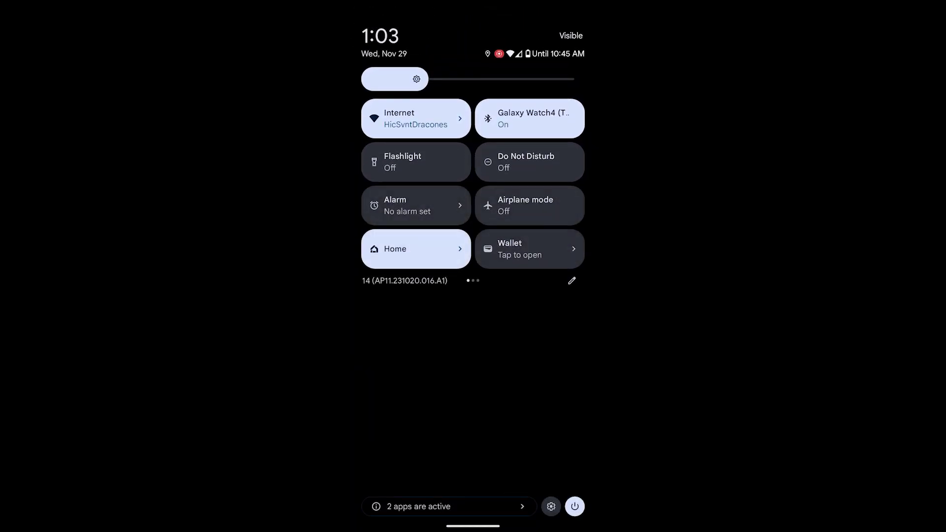
pyautogui.click(550, 506)
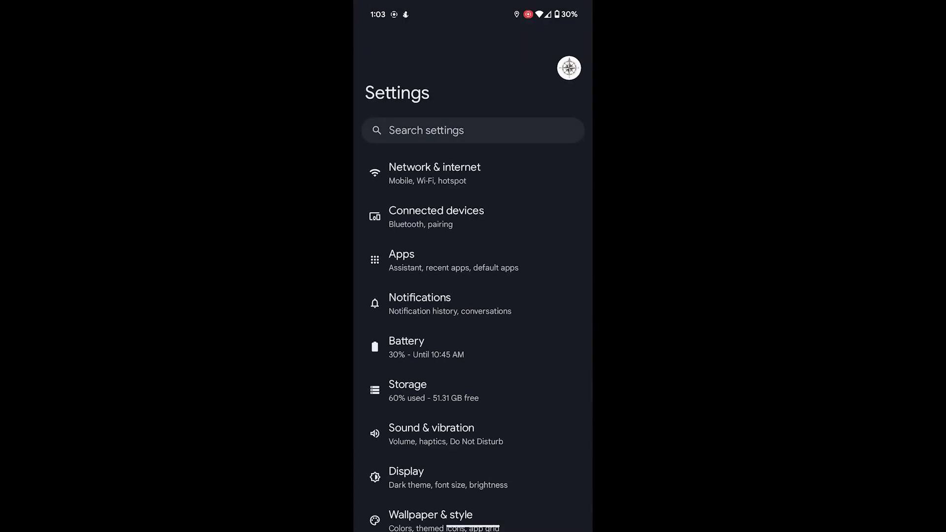
pyautogui.click(454, 173)
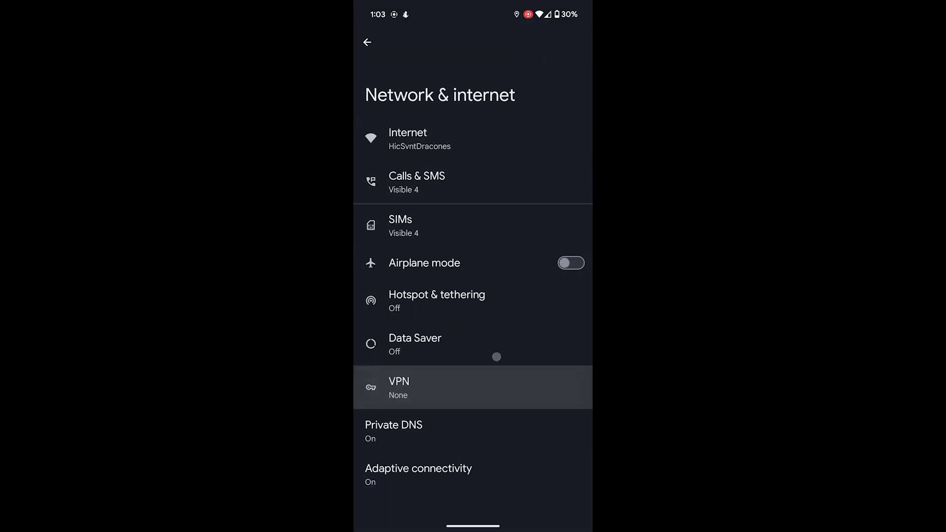
pyautogui.click(467, 291)
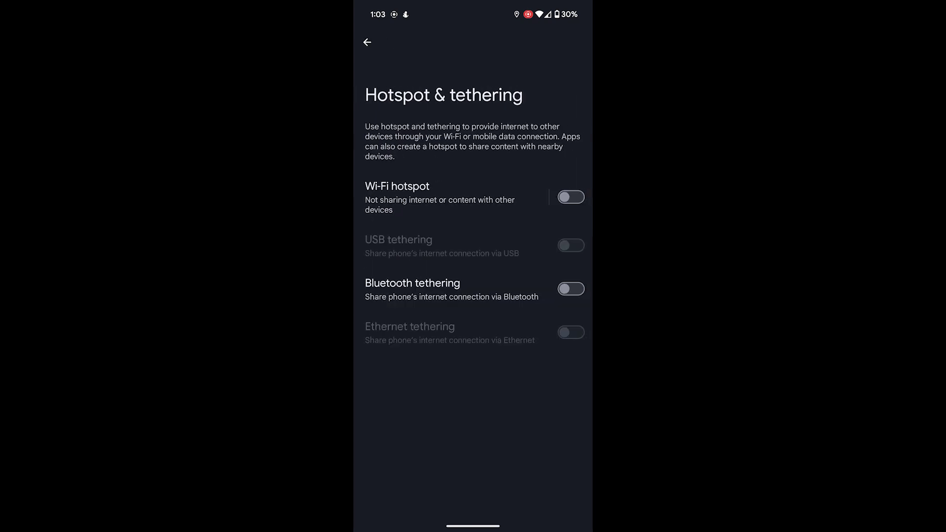
pyautogui.click(571, 196)
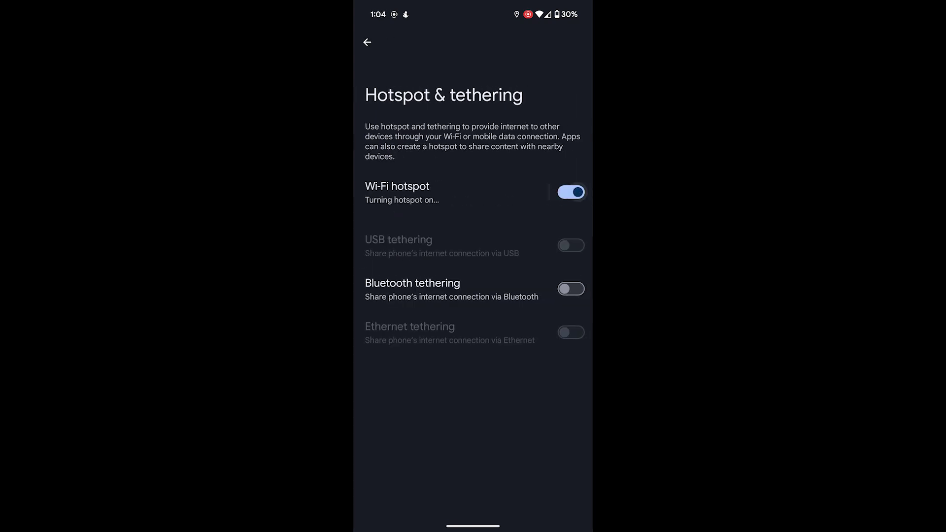
pyautogui.click(443, 192)
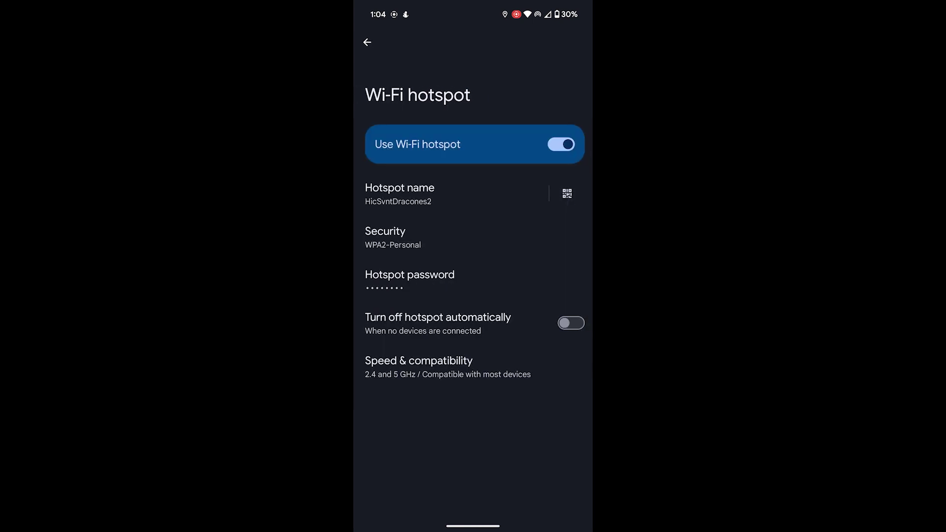
# Review the hotspot password, WPA2-Personal security and HicSvntDracones2 name, leaving them unchanged
pyautogui.click(410, 281)
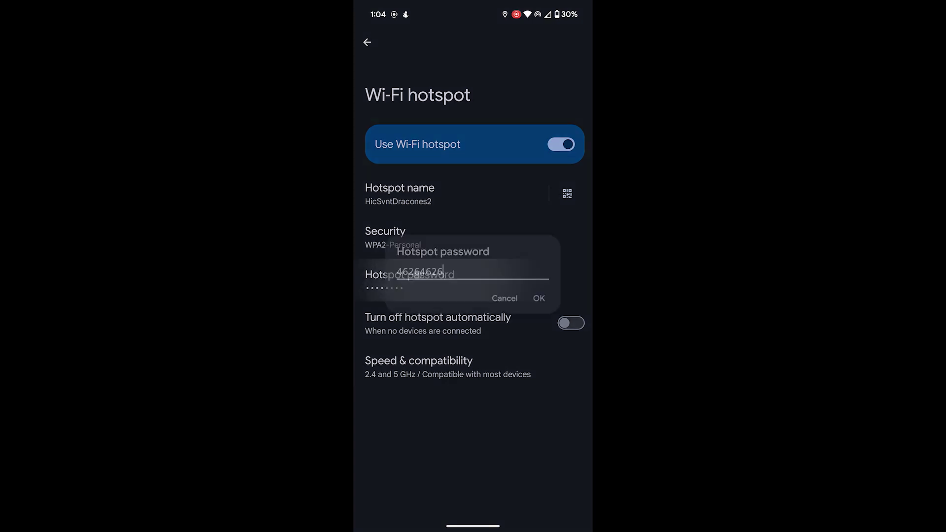
pyautogui.click(539, 219)
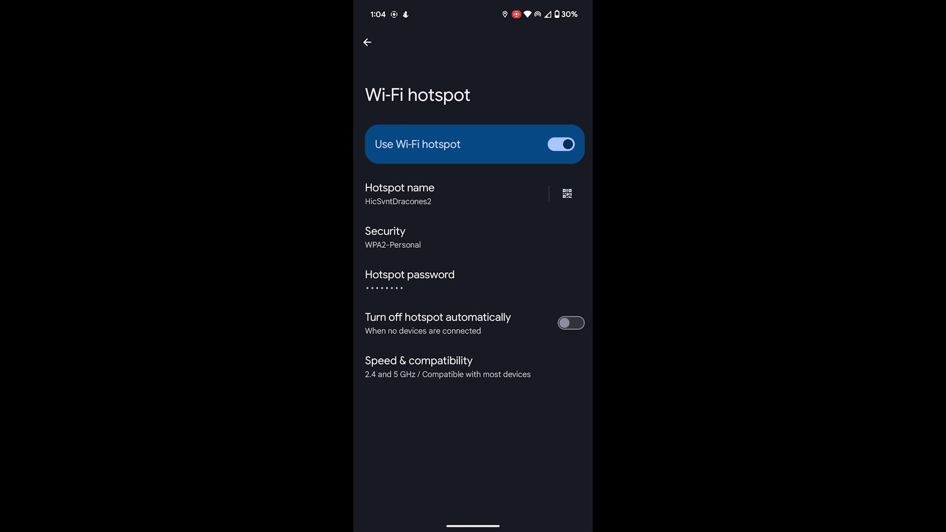
pyautogui.click(413, 232)
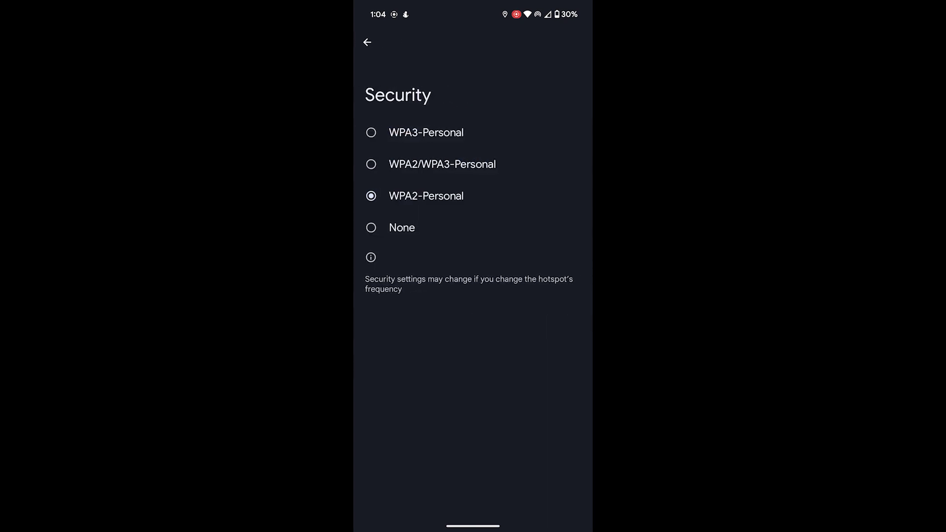
pyautogui.click(367, 42)
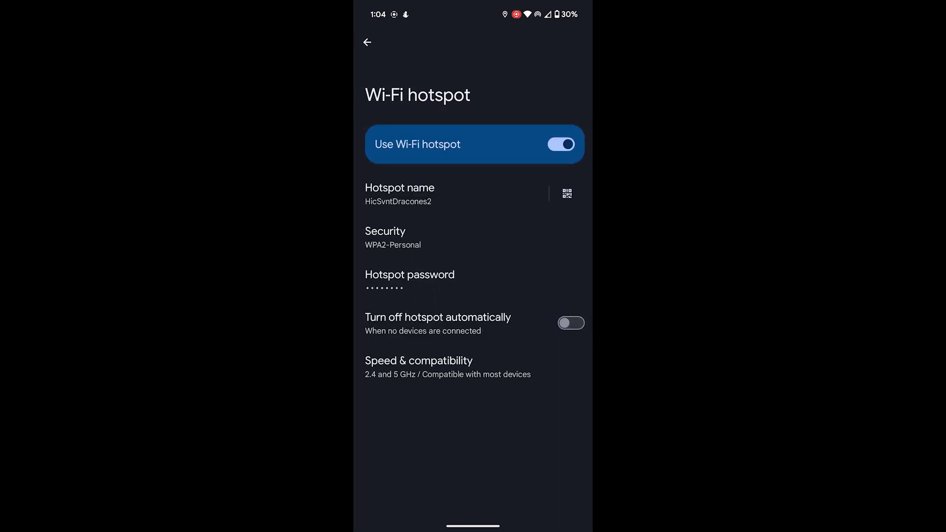
pyautogui.click(400, 194)
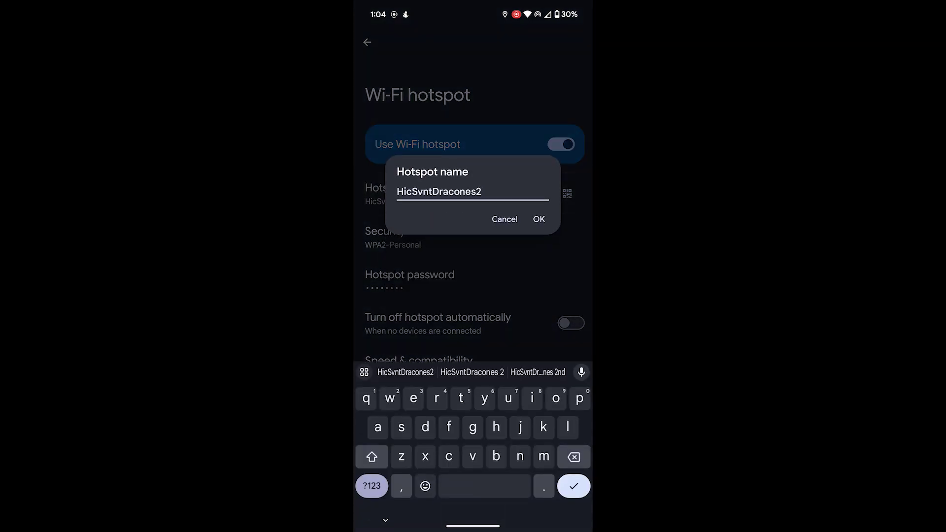
pyautogui.click(539, 219)
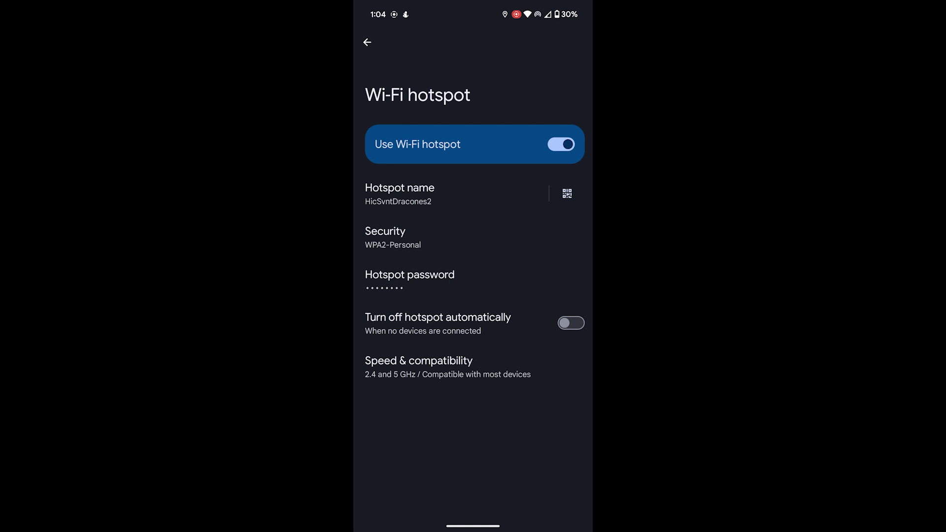
pyautogui.click(367, 41)
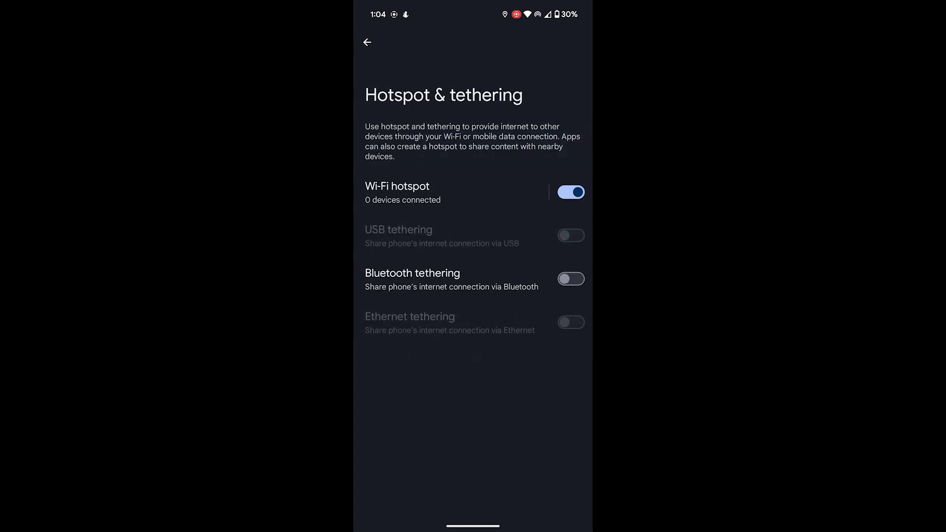
# Turn the Wi-Fi hotspot off, toggle Bluetooth tethering on and off, and try USB tethering
pyautogui.click(571, 193)
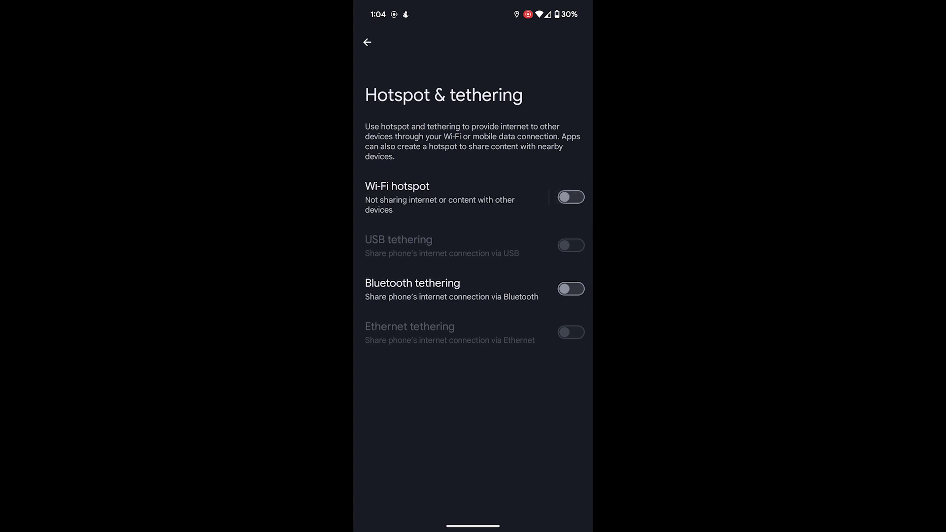
pyautogui.click(567, 294)
pyautogui.click(571, 289)
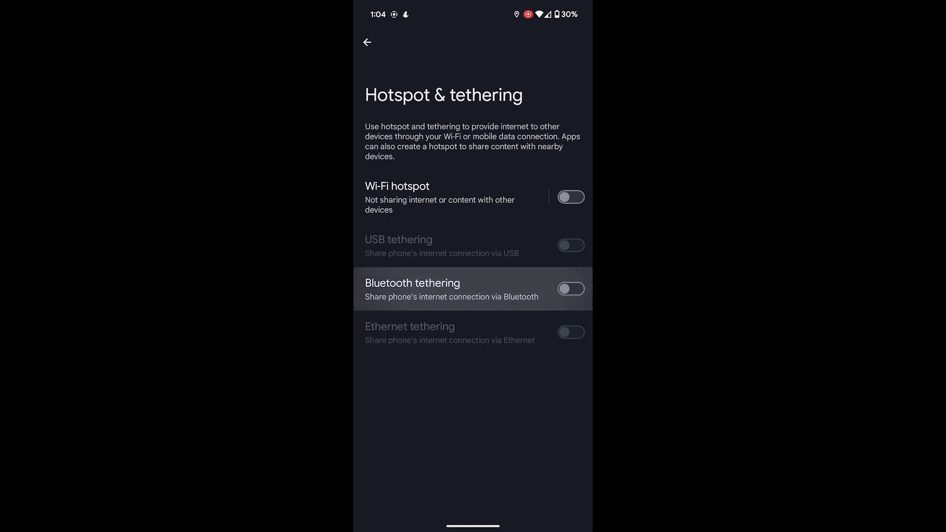
pyautogui.click(492, 253)
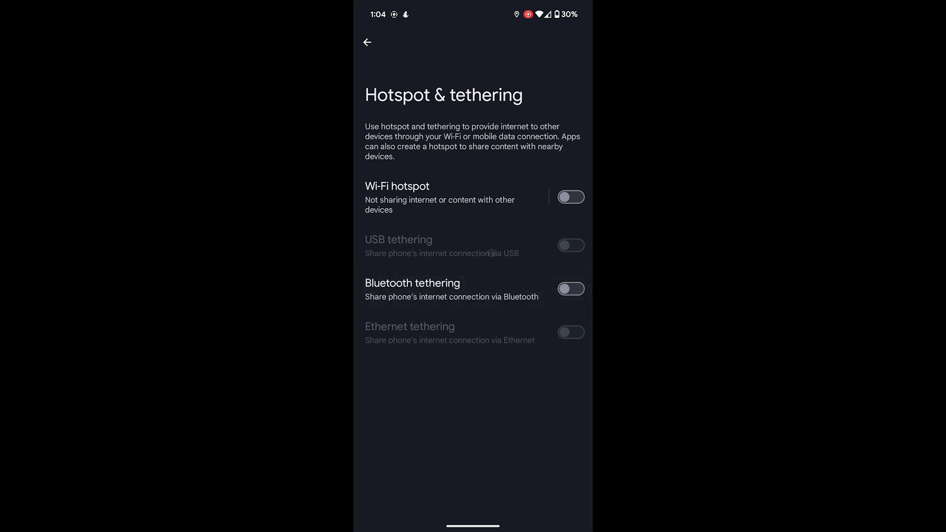
pyautogui.moveTo(496, 15); pyautogui.dragTo(491, 484)
pyautogui.moveTo(491, 244); pyautogui.dragTo(490, 337)
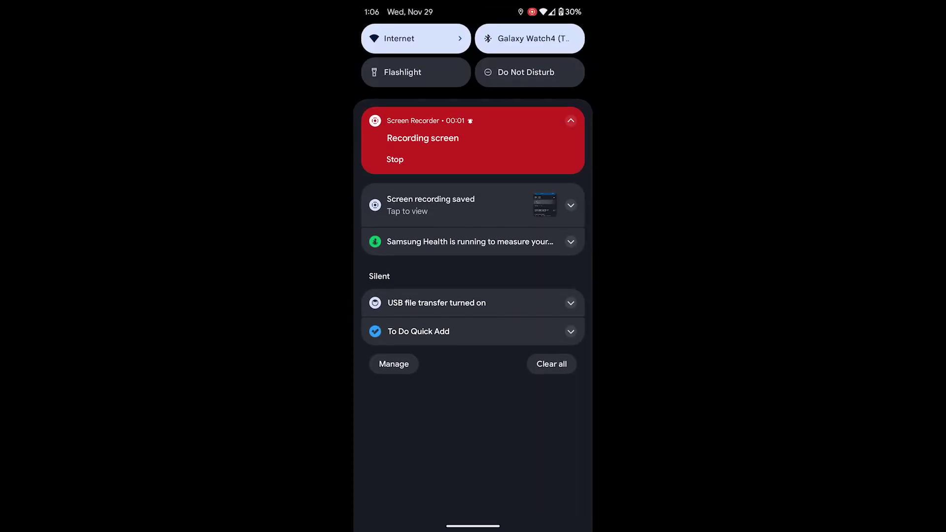
# Return to Hotspot & tethering and switch USB tethering on, then back off
pyautogui.moveTo(473, 185); pyautogui.dragTo(473, 444)
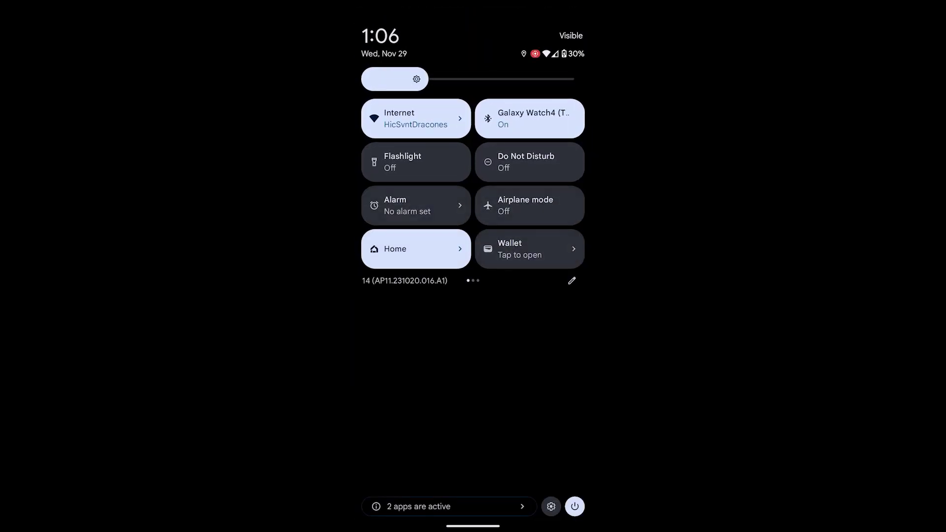
pyautogui.click(551, 507)
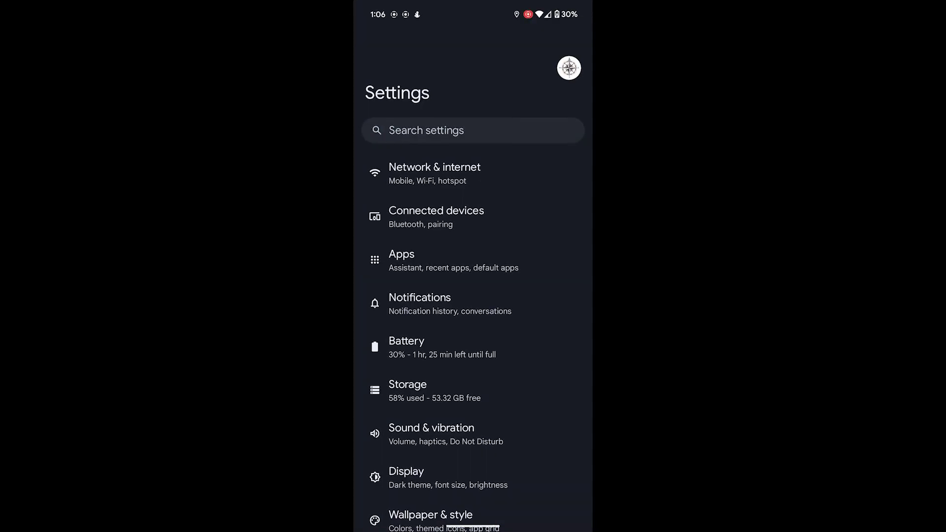
pyautogui.click(435, 173)
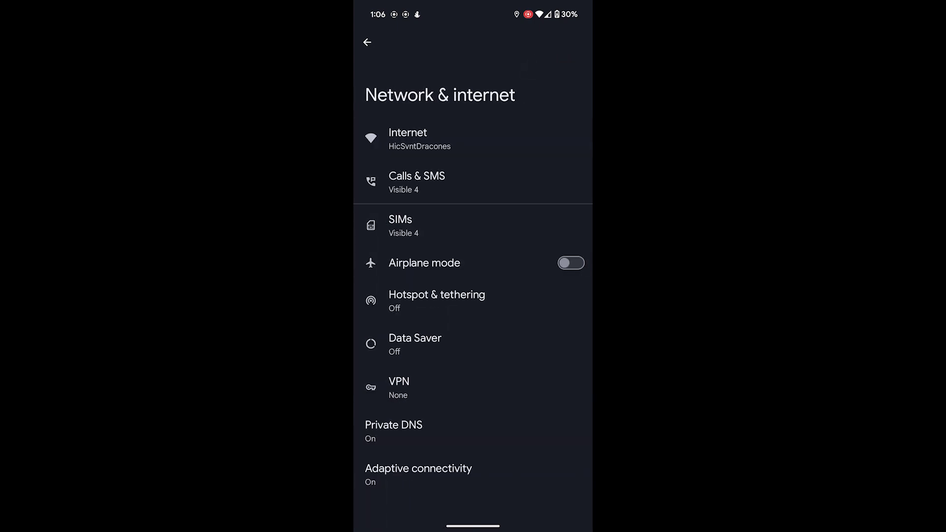
pyautogui.click(437, 300)
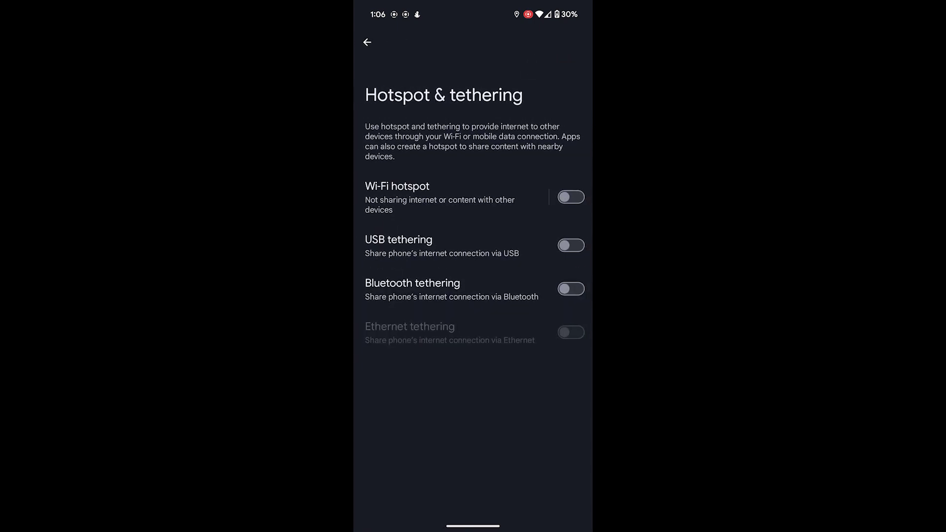
pyautogui.click(570, 245)
pyautogui.click(571, 246)
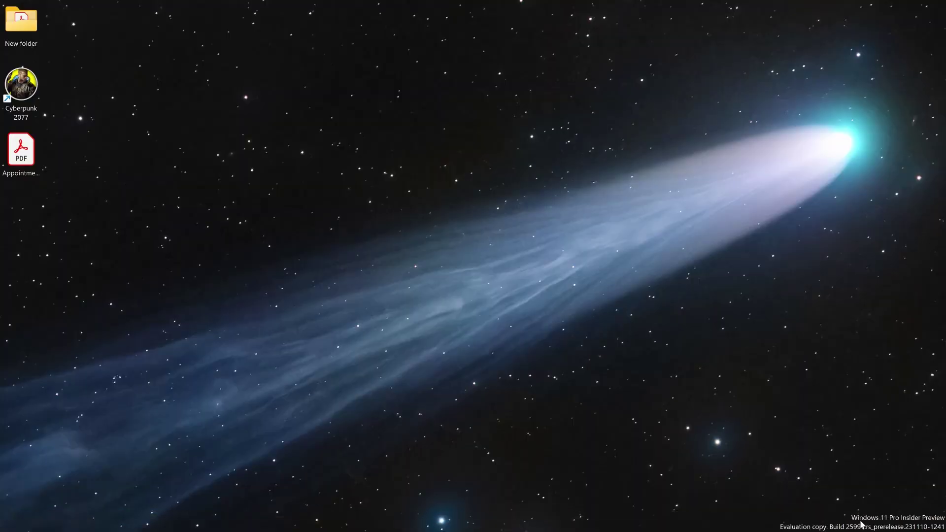
# Connect the PC's Wi-Fi to the HicSvntDracones2 network from the taskbar quick settings
pyautogui.click(862, 520)
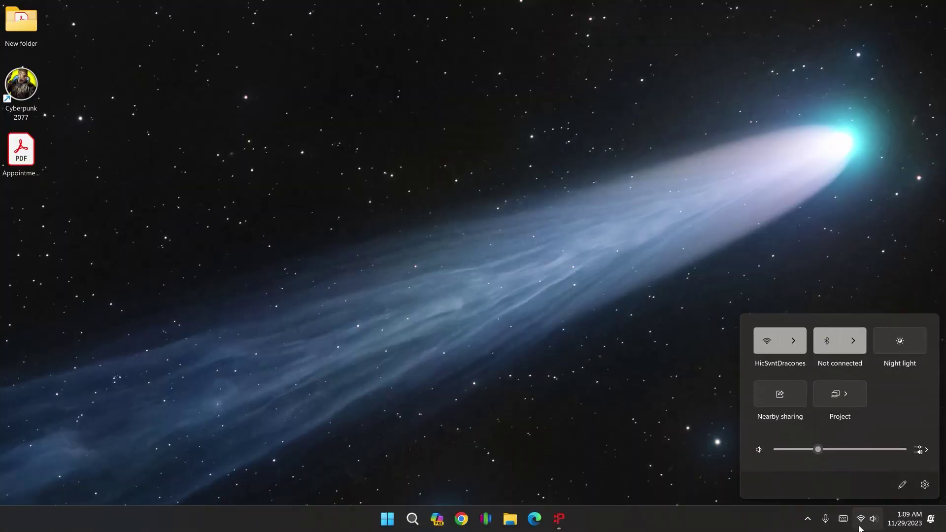
pyautogui.click(800, 340)
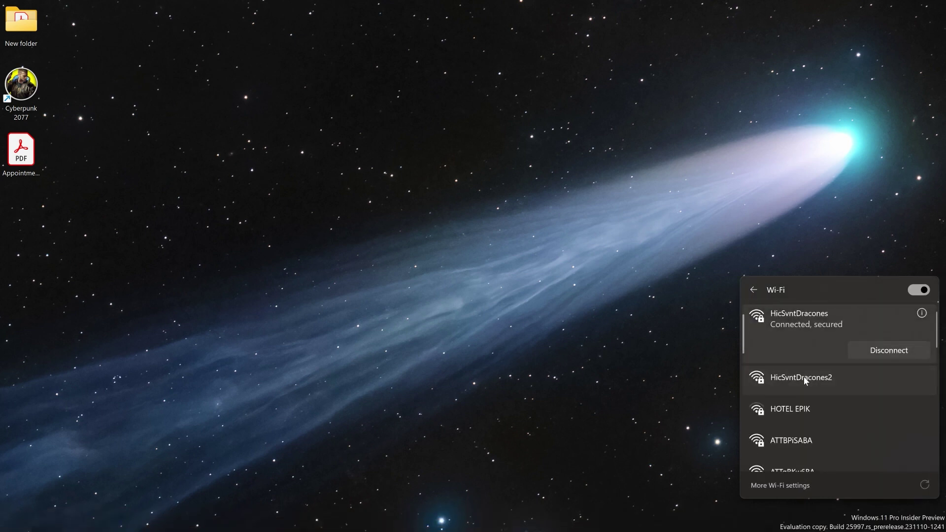
pyautogui.click(804, 377)
pyautogui.click(885, 405)
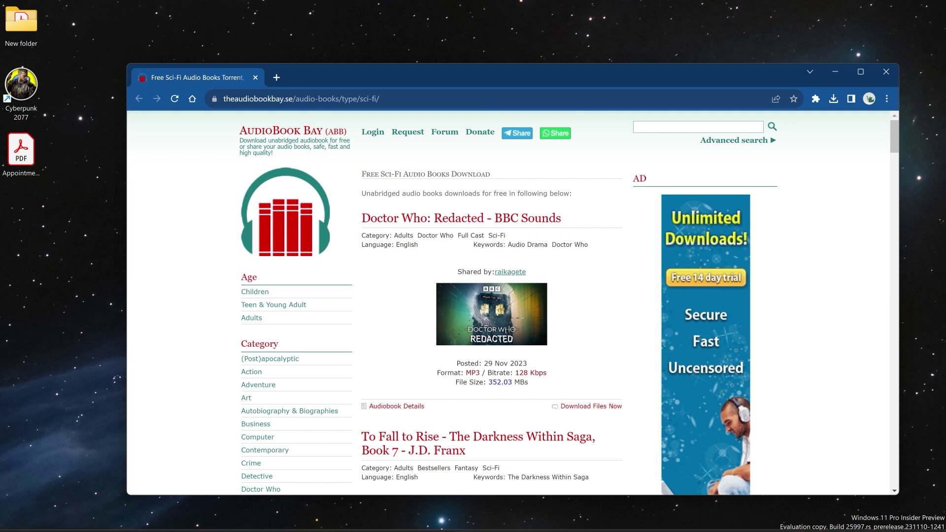
# Turn on Connect VPN in the PairVPN client for pairing code 613366 and start the phone server
pyautogui.click(559, 519)
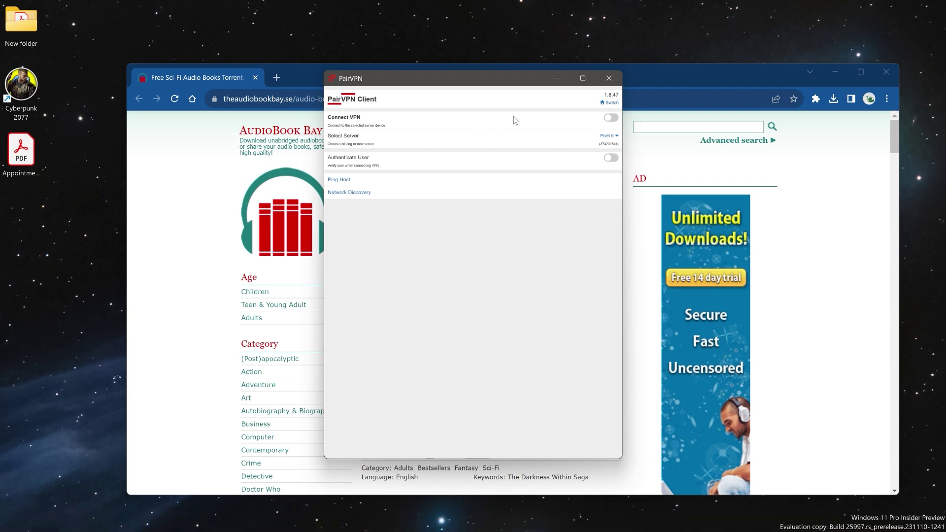
pyautogui.click(611, 118)
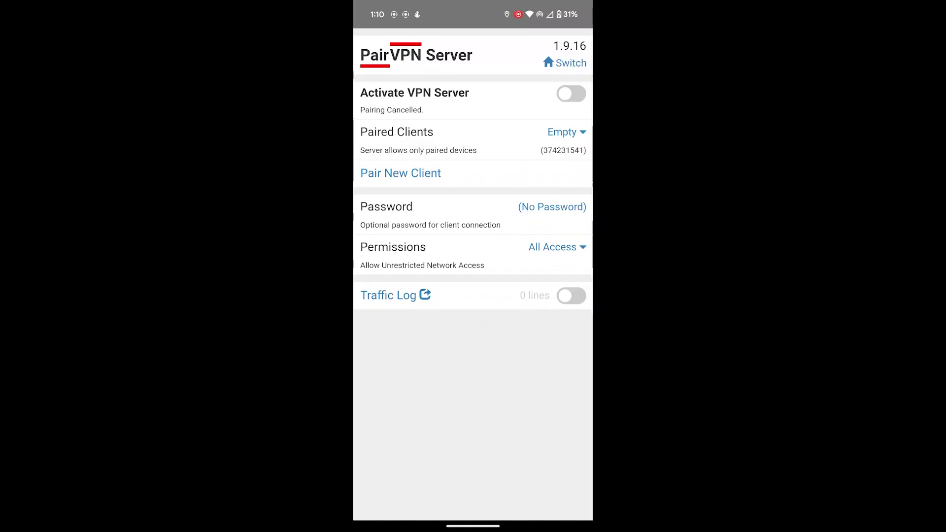
pyautogui.click(571, 93)
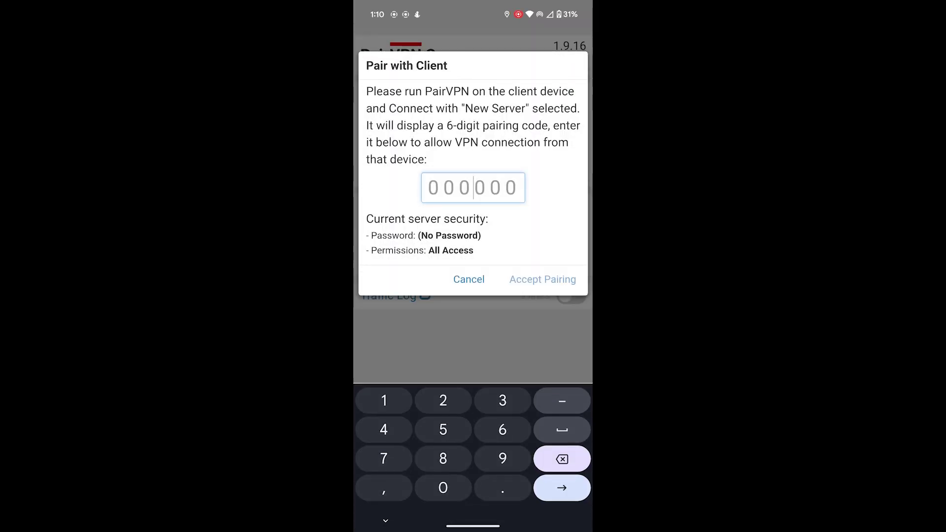
pyautogui.write('61')
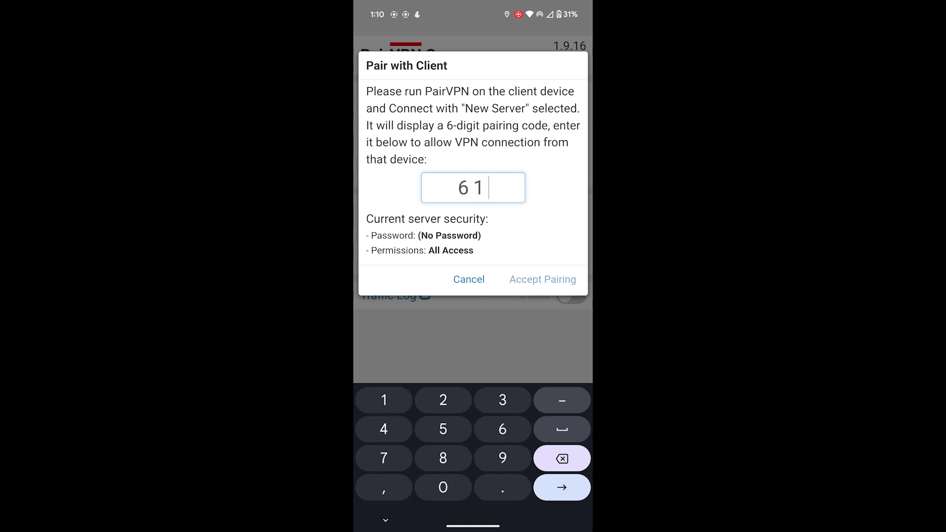
pyautogui.write('336')
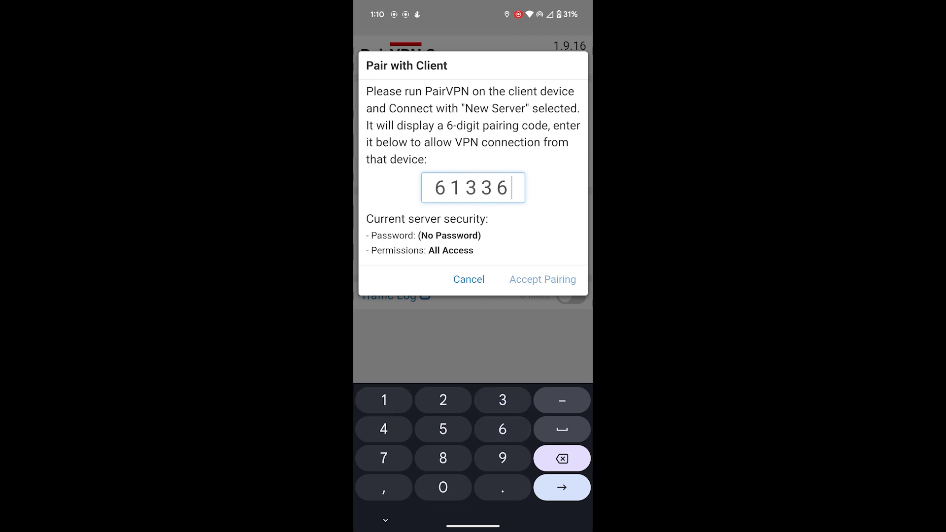
pyautogui.write('6')
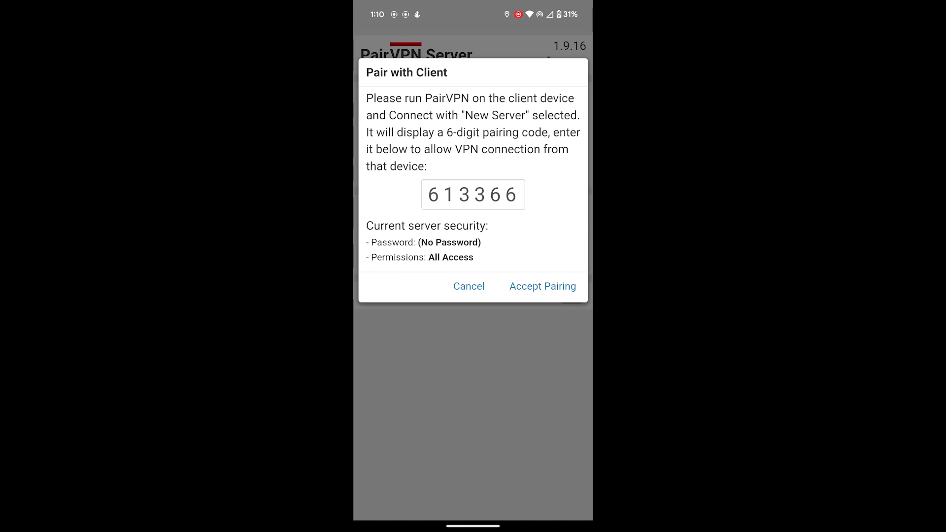
# Accept pairing on the phone so the PC client connects, then bring Chrome forward
pyautogui.click(543, 286)
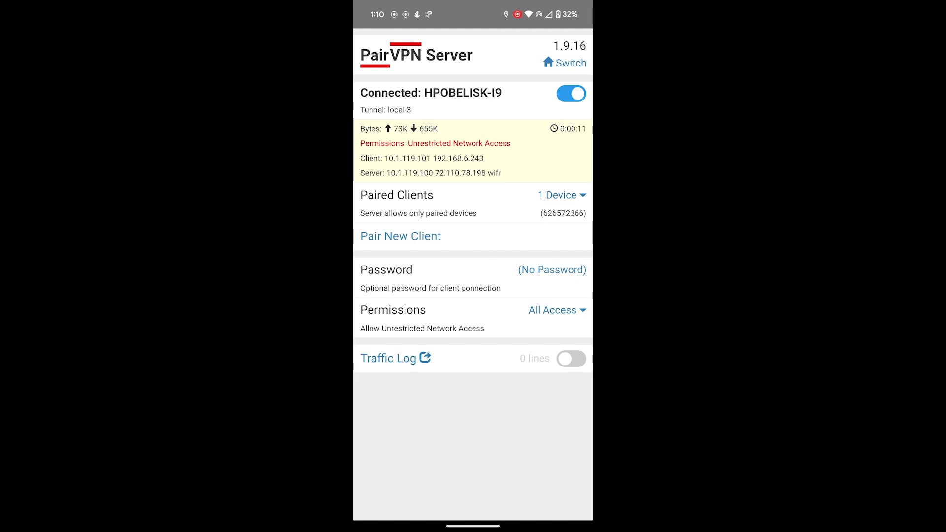
pyautogui.moveTo(473, 8); pyautogui.dragTo(473, 332)
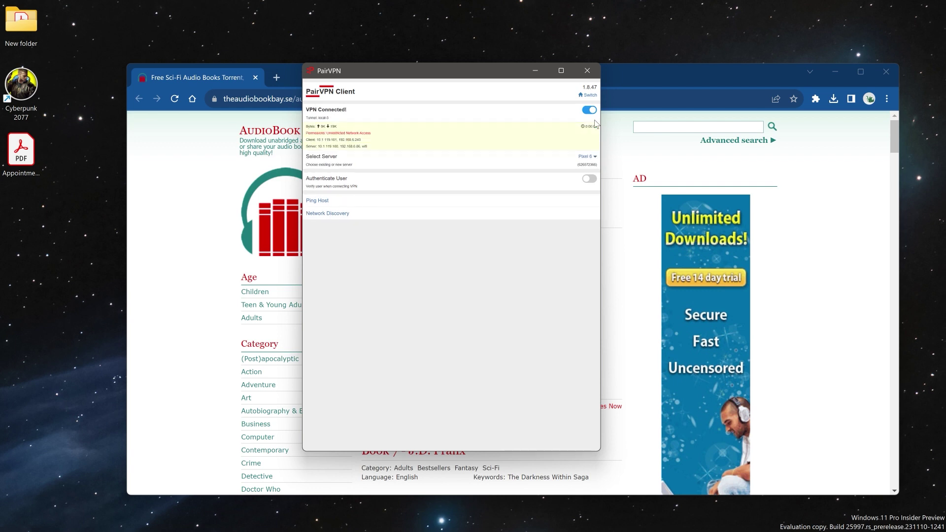
pyautogui.click(673, 76)
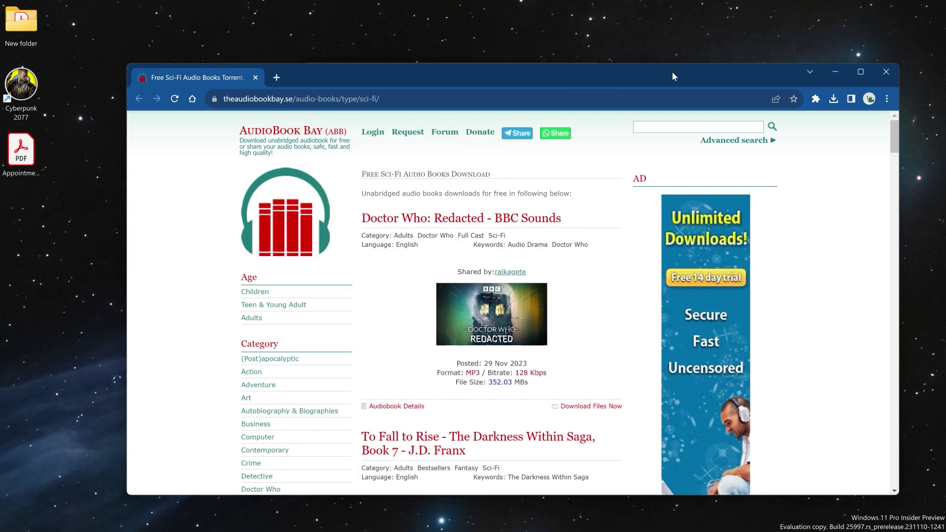
# Run the speed.cloudflare.com test (35.8 Mbps down, 10.7 Mbps up), then close Chrome
pyautogui.click(514, 101)
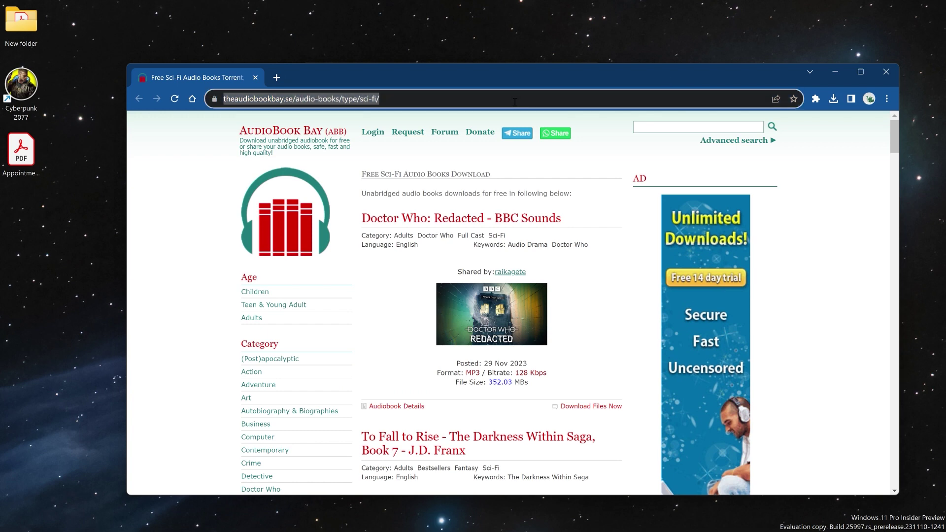
pyautogui.write('sp')
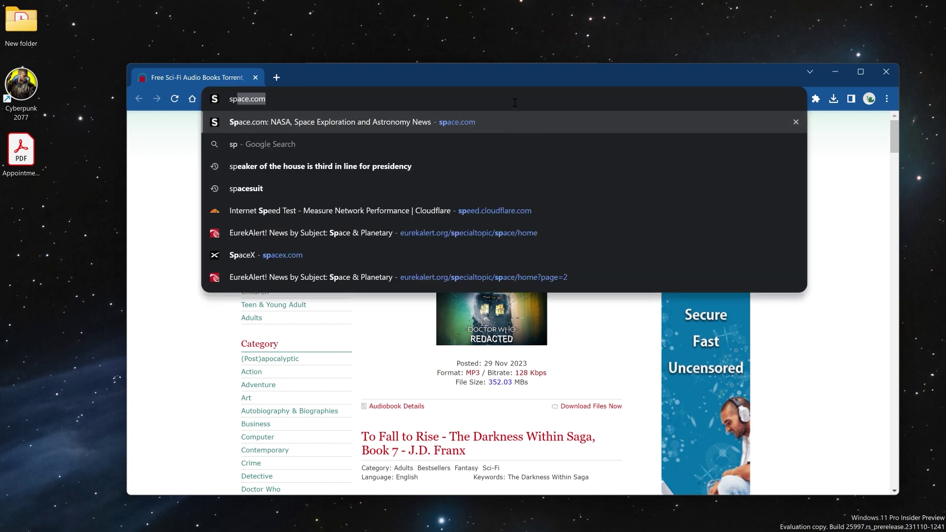
pyautogui.write('eed.cloudflar')
pyautogui.press('Return')
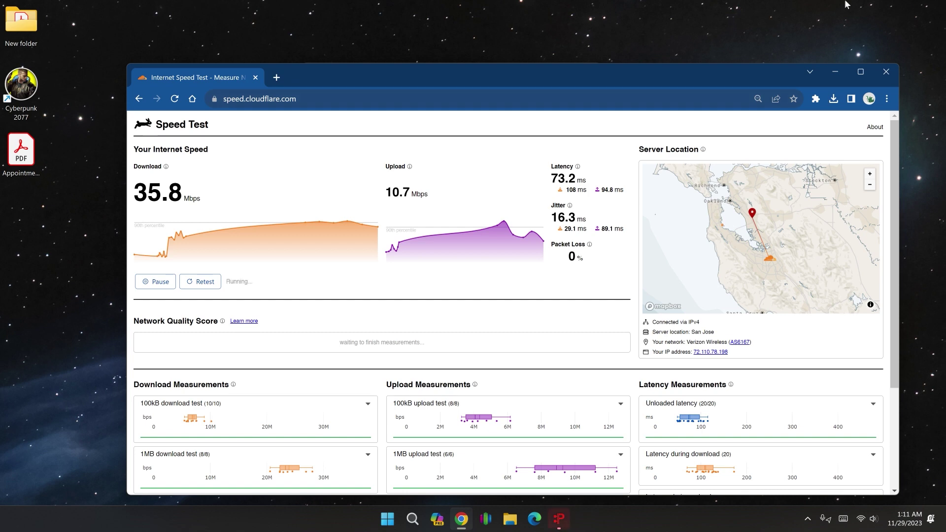
pyautogui.click(887, 71)
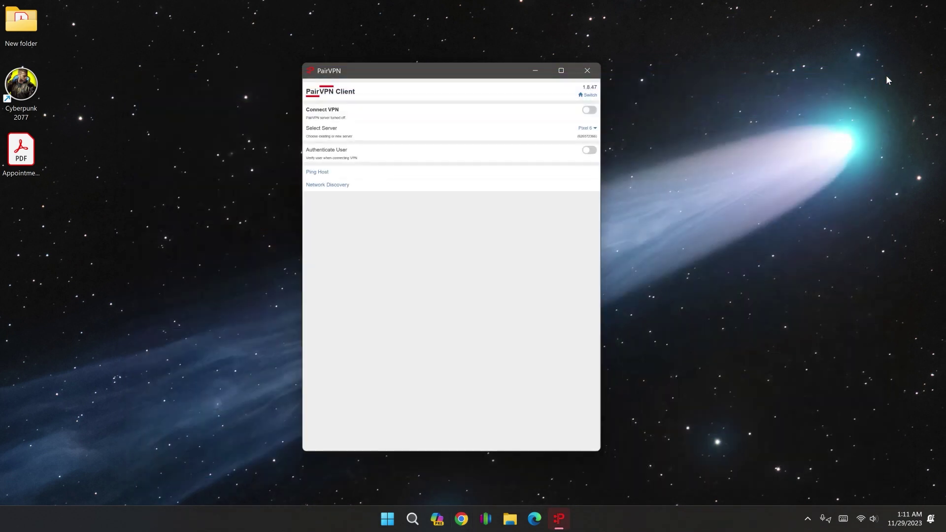